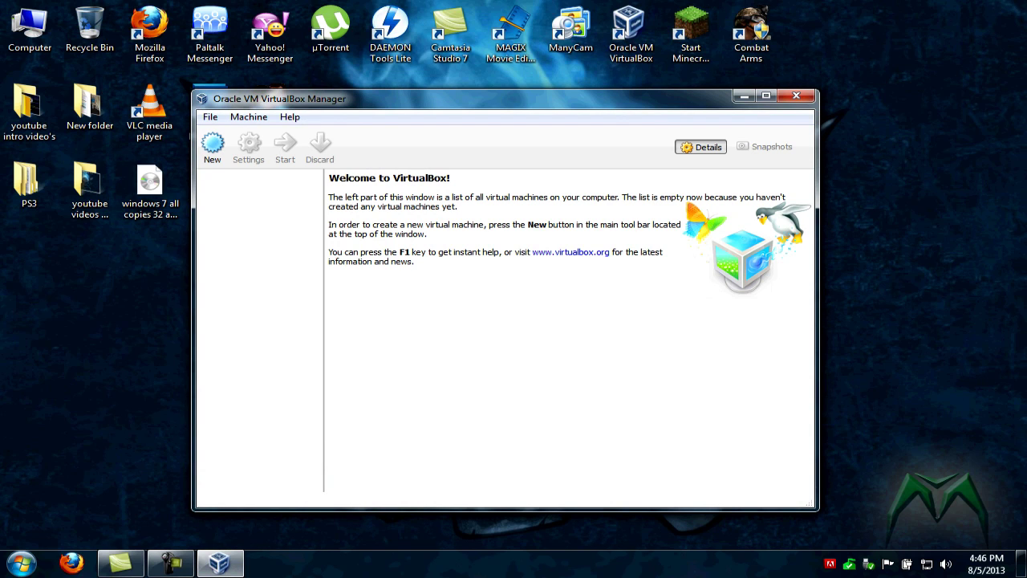
Create a new Windows 7 virtual machine named 'youtube install windows 7'.
{"action": "left_click", "coordinate": [212, 146]}
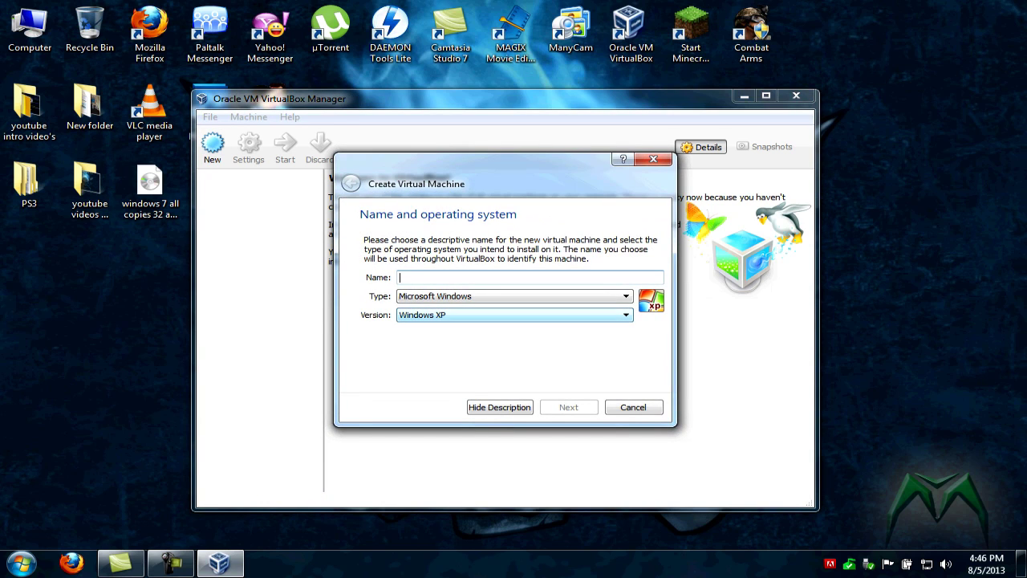
{"action": "key", "text": "Tab"}
{"action": "key", "text": "Tab"}
{"action": "key", "text": "alt+Down"}
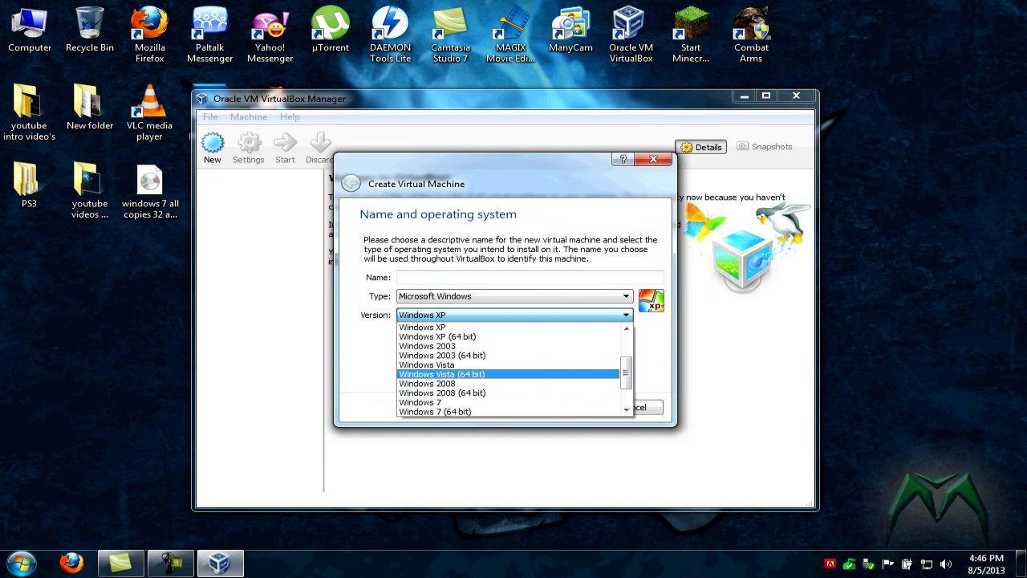
{"action": "key", "text": "Down"}
{"action": "key", "text": "Down"}
{"action": "key", "text": "Down"}
{"action": "key", "text": "Return"}
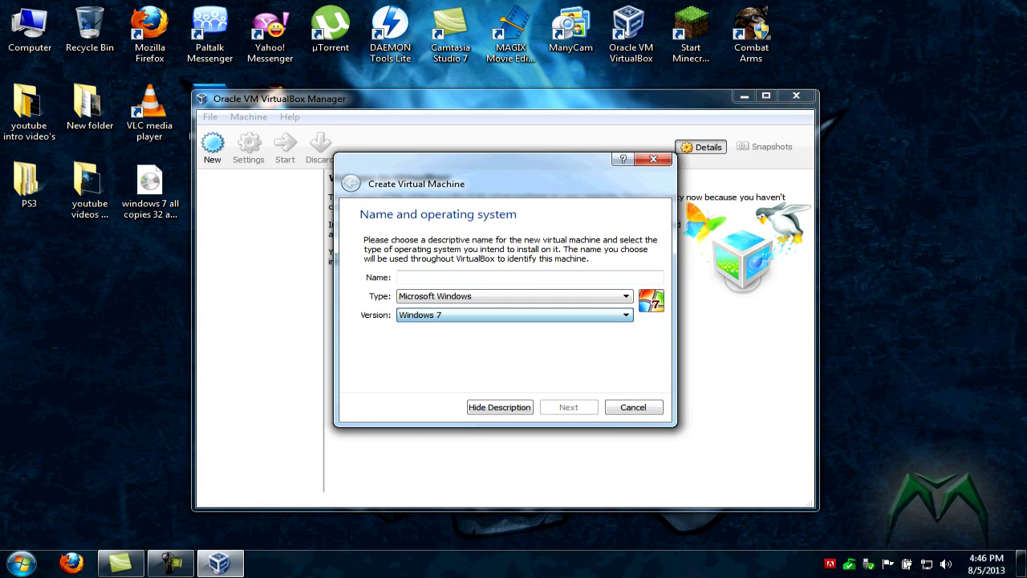
{"action": "key", "text": "shift+Tab"}
{"action": "key", "text": "shift+Tab"}
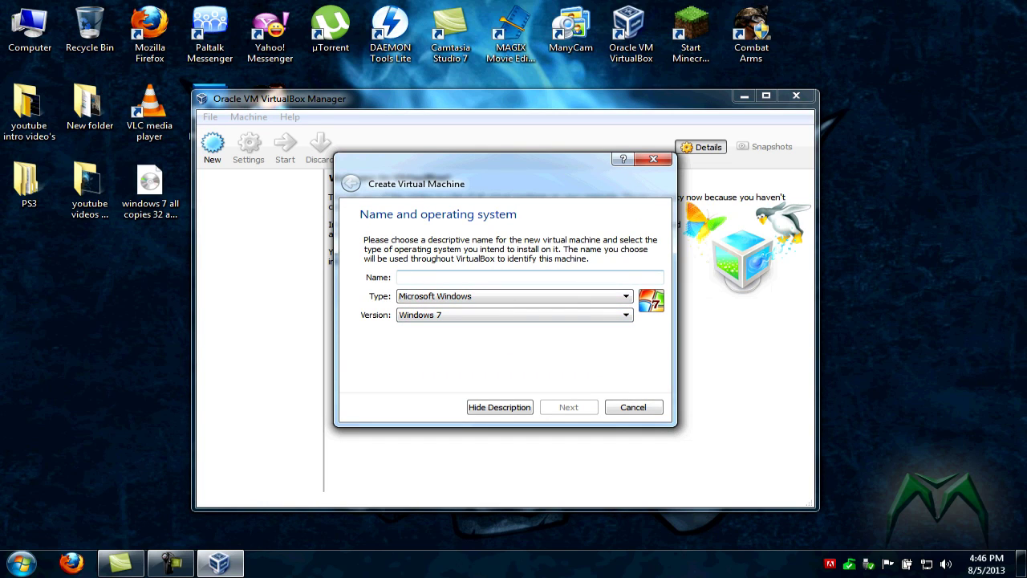
{"action": "type", "text": "youtub"}
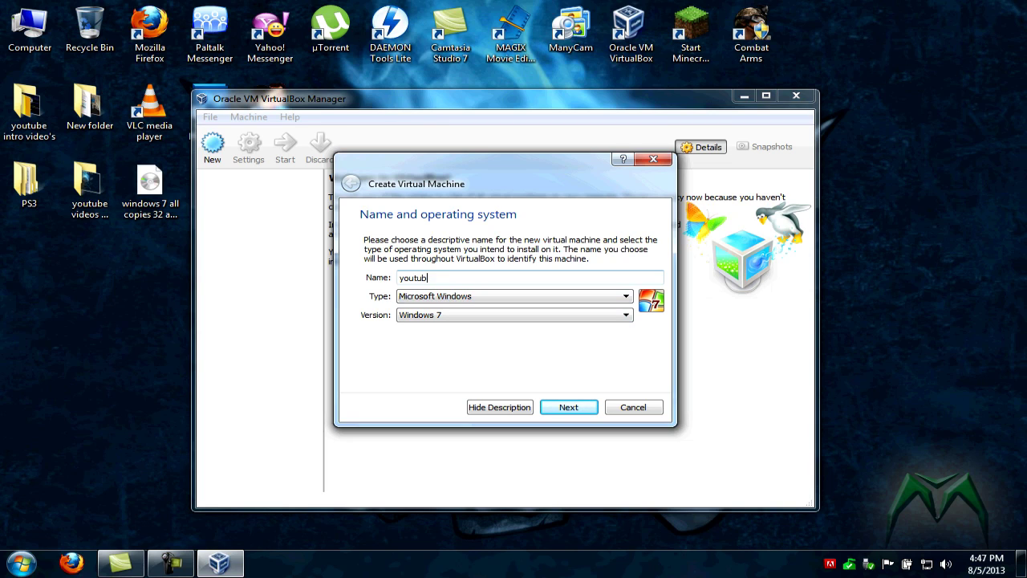
{"action": "type", "text": "e install windows 7"}
Give the machine 512 MB memory and a new fixed-size 25 GB VDI hard drive.
{"action": "key", "text": "Return"}
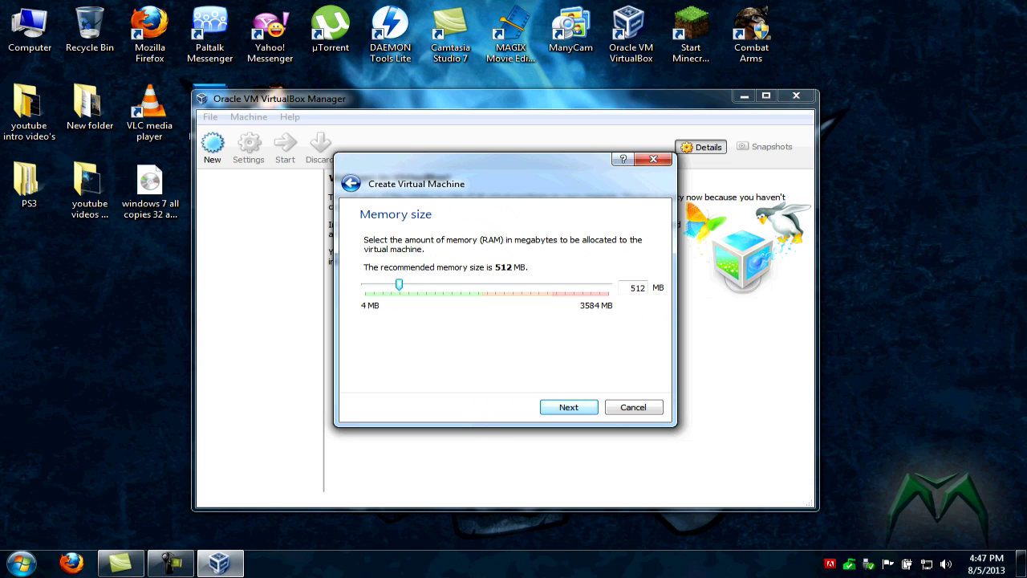
{"action": "key", "text": "Return"}
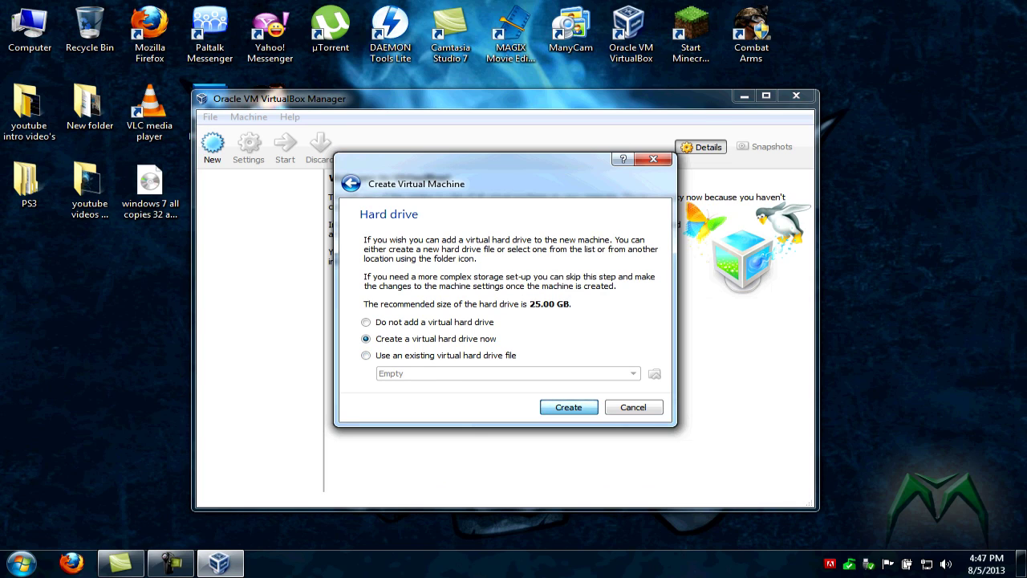
{"action": "key", "text": "Return"}
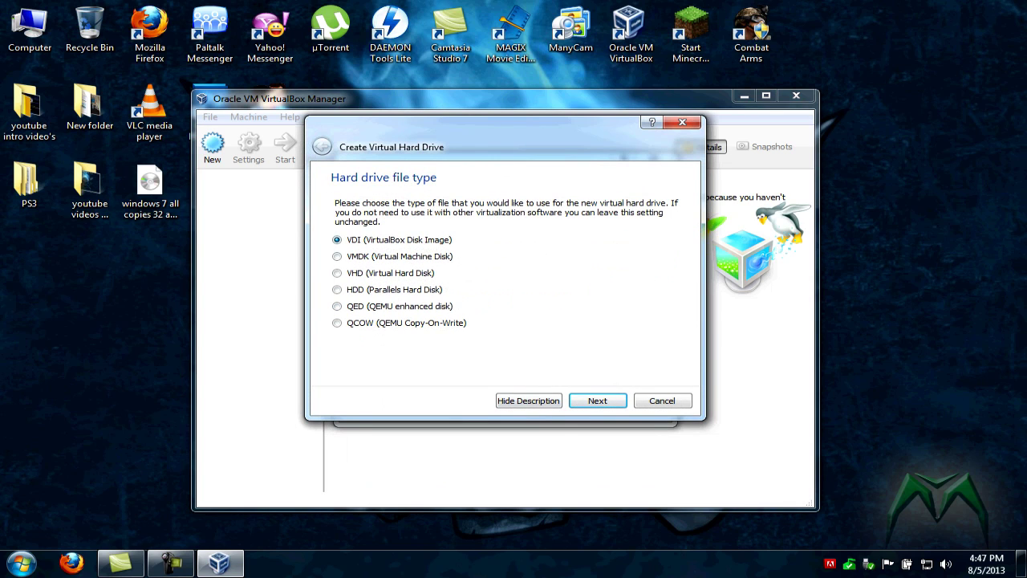
{"action": "key", "text": "Return"}
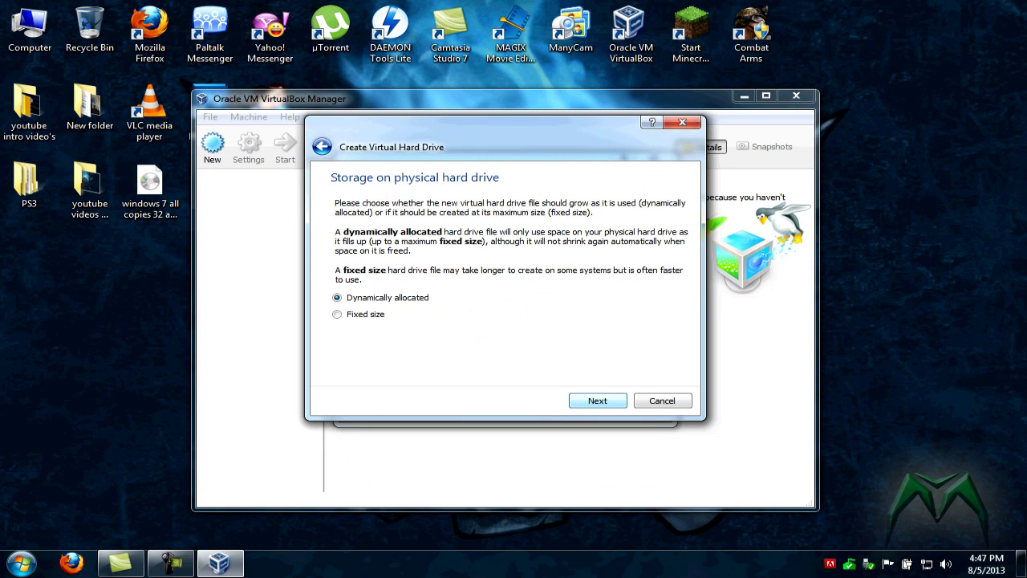
{"action": "left_click", "coordinate": [337, 313]}
{"action": "key", "text": "Return"}
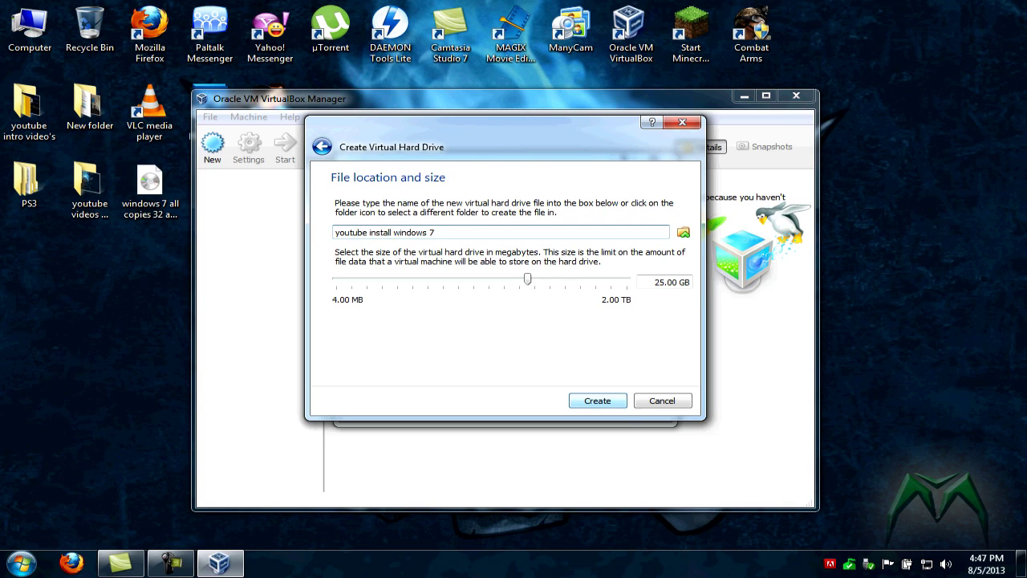
{"action": "key", "text": "Return"}
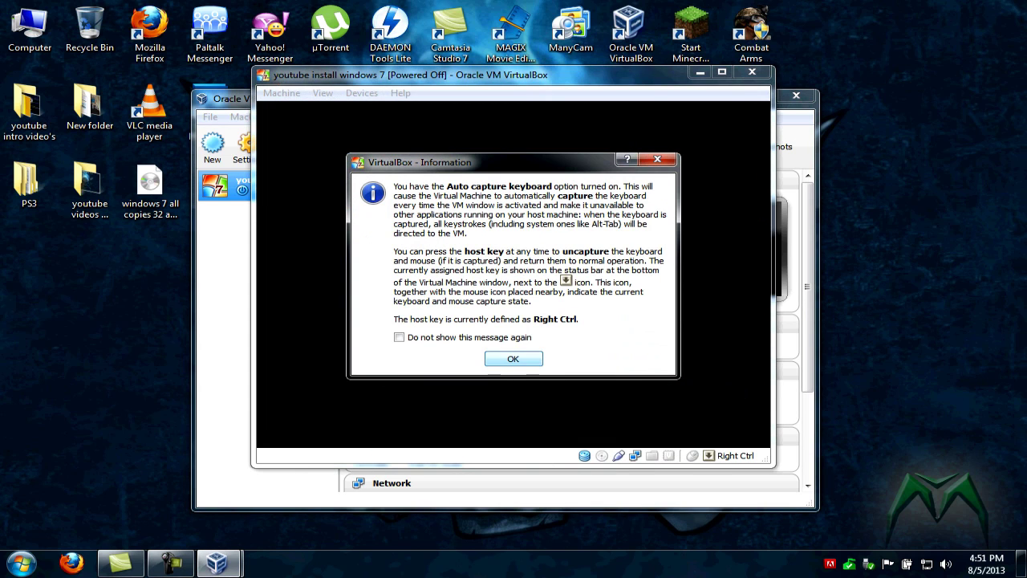
Start the machine and permanently dismiss the keyboard-capture notice.
{"action": "left_click", "coordinate": [399, 337]}
{"action": "key", "text": "Return"}
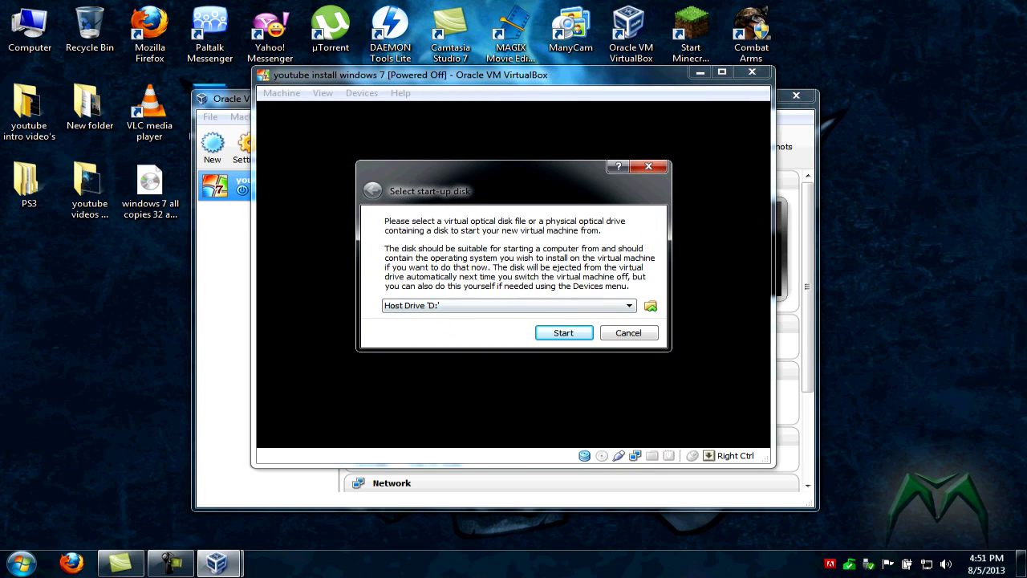
Boot the machine from the 'windows 7 all copies 32 and 64' ISO image on the Desktop.
{"action": "left_click", "coordinate": [650, 306]}
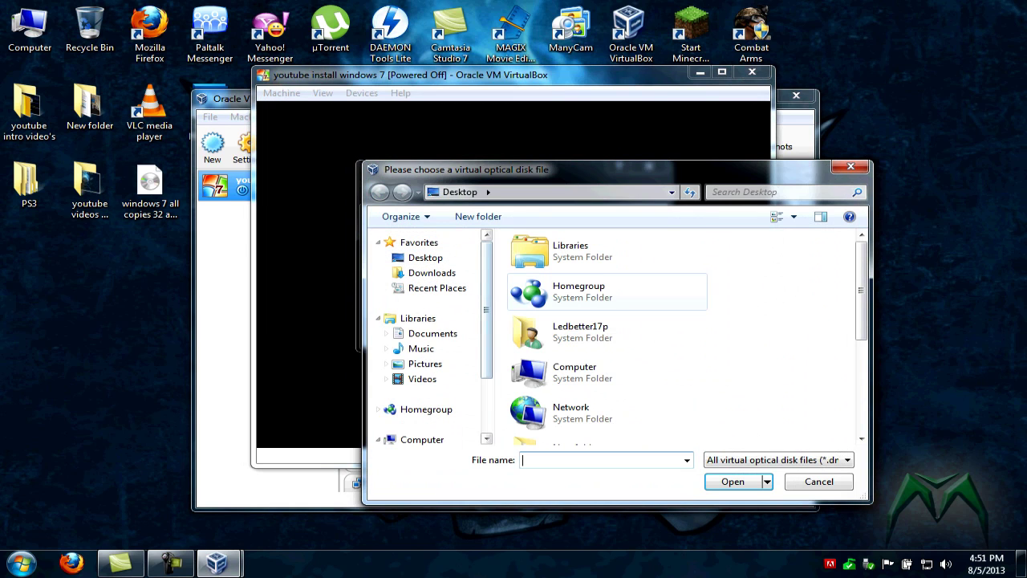
{"action": "scroll", "coordinate": [610, 425], "scroll_direction": "down", "scroll_amount": 3}
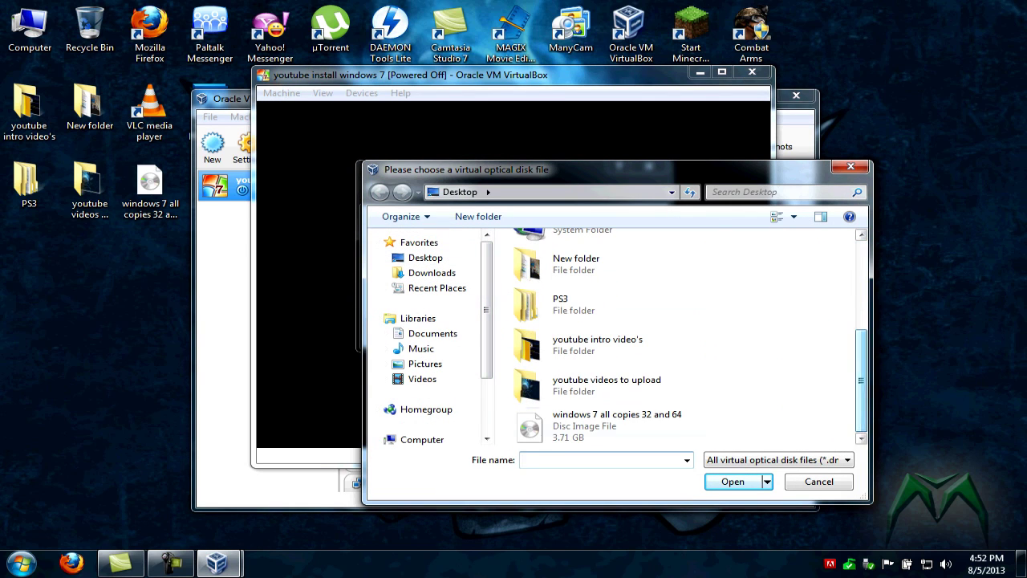
{"action": "double_click", "coordinate": [610, 425]}
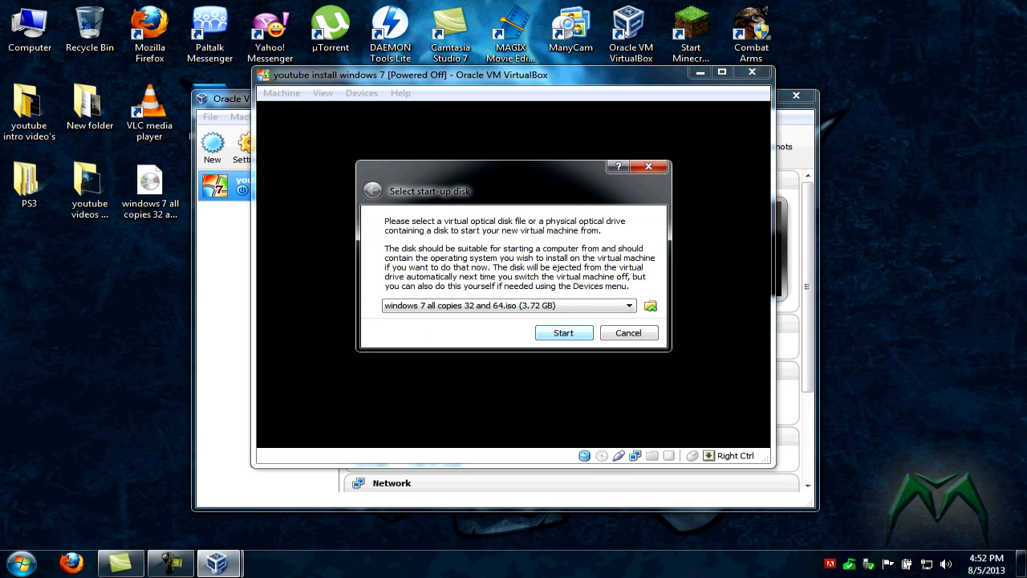
{"action": "key", "text": "Return"}
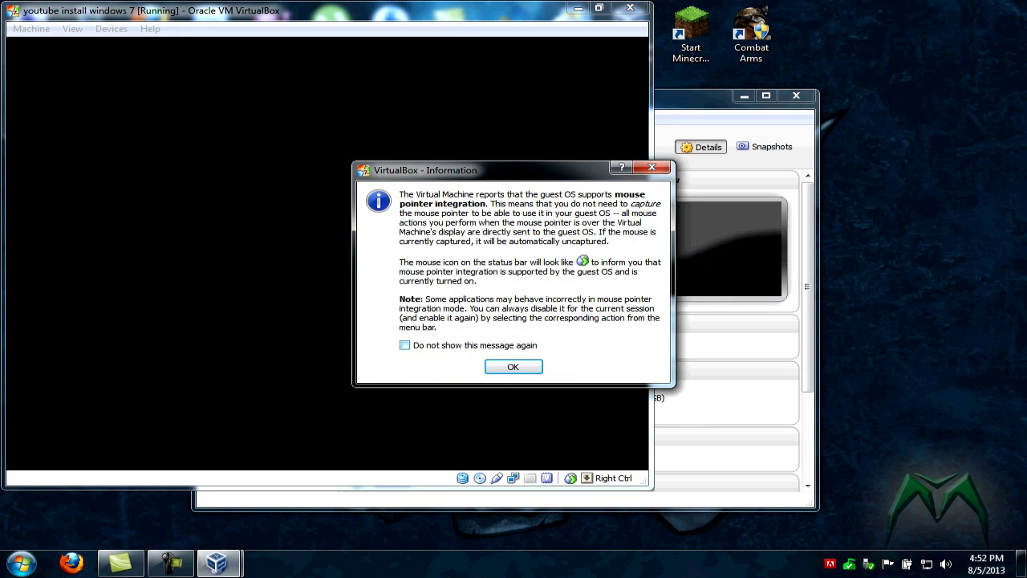
Dismiss the mouse pointer integration notice so it never shows again.
{"action": "left_click", "coordinate": [405, 345]}
{"action": "left_click", "coordinate": [513, 366]}
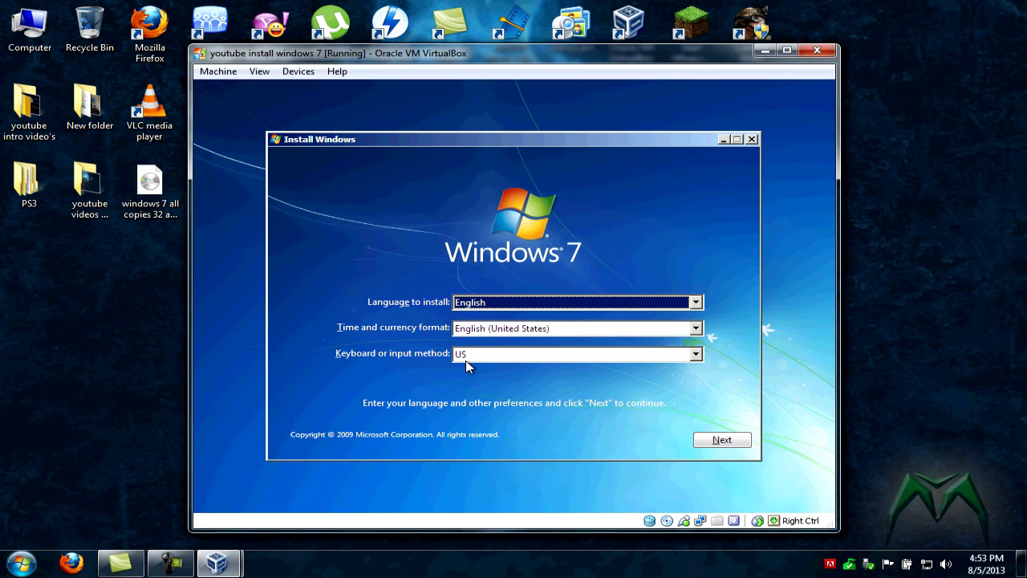
Continue past the language page with English, English (United States) format and US keyboard.
{"action": "left_click", "coordinate": [717, 440]}
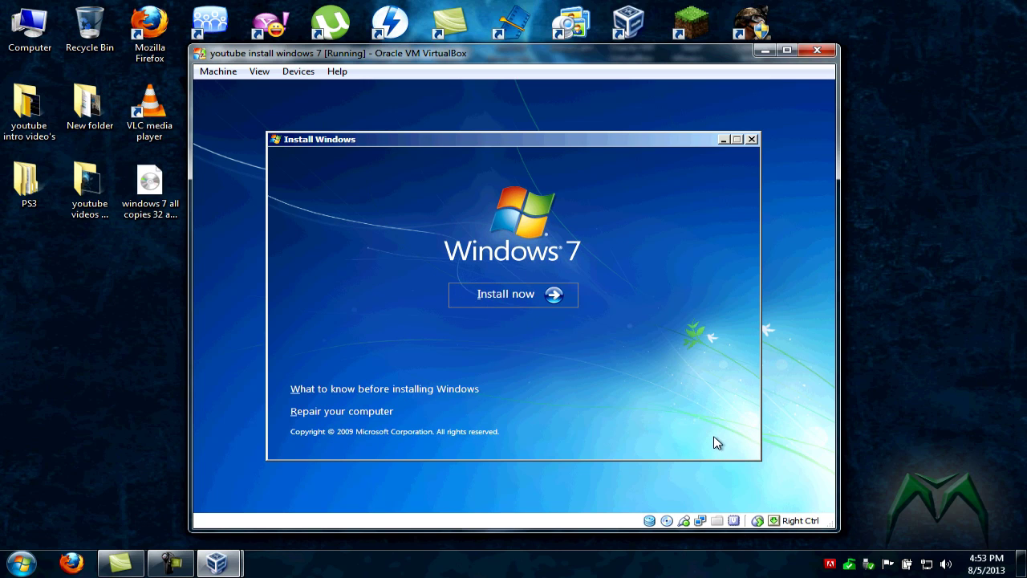
Choose Install now to reach the Windows 7 edition list.
{"action": "left_click", "coordinate": [511, 295]}
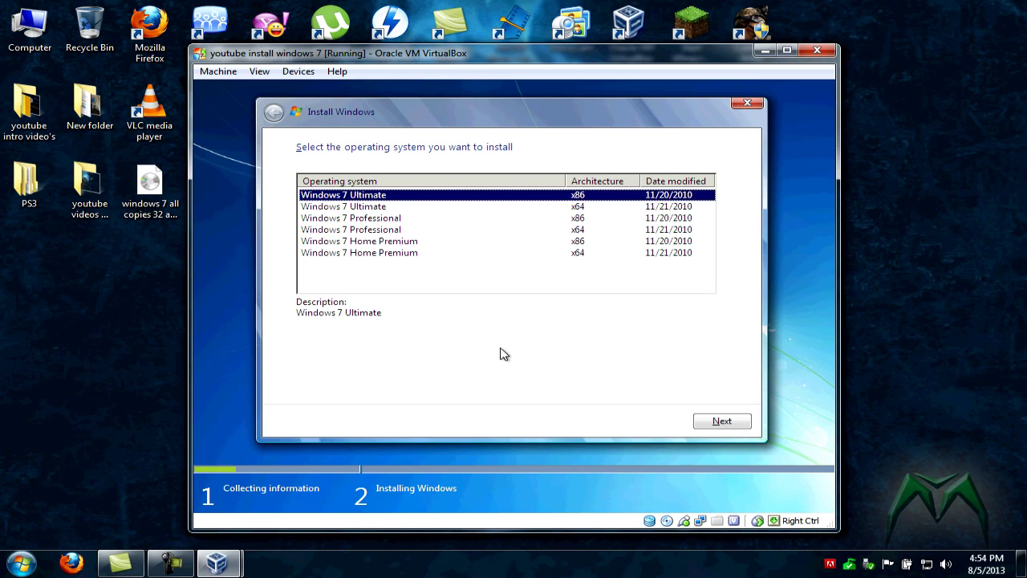
Choose Windows 7 Ultimate x86 and accept the license terms.
{"action": "left_click", "coordinate": [711, 423]}
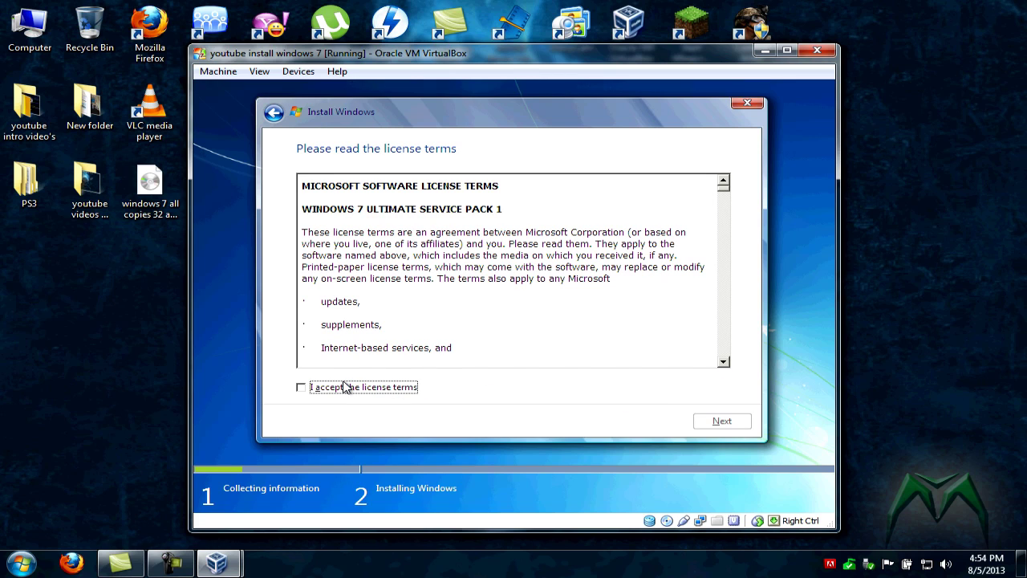
{"action": "left_click", "coordinate": [301, 387]}
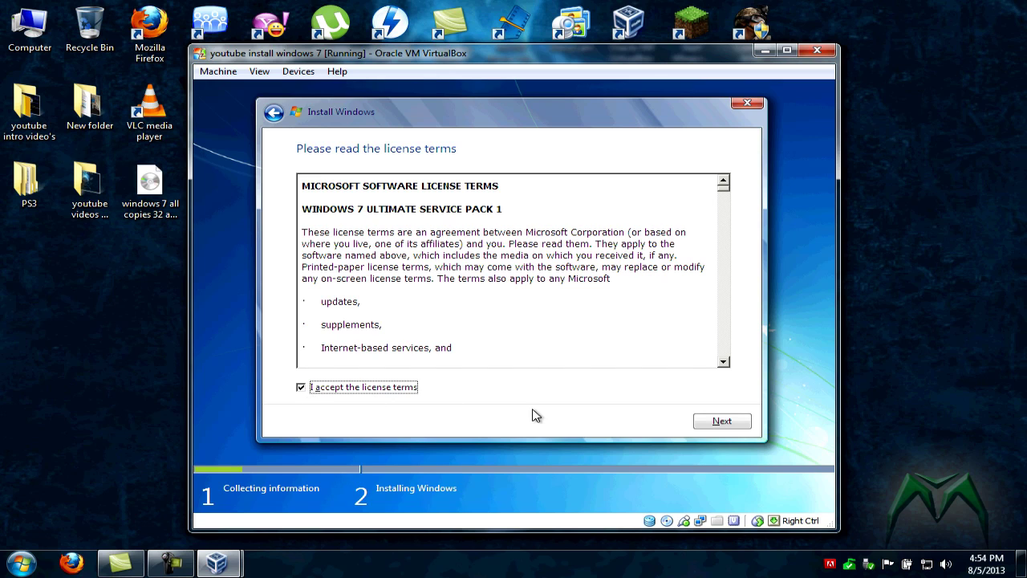
{"action": "left_click", "coordinate": [704, 427]}
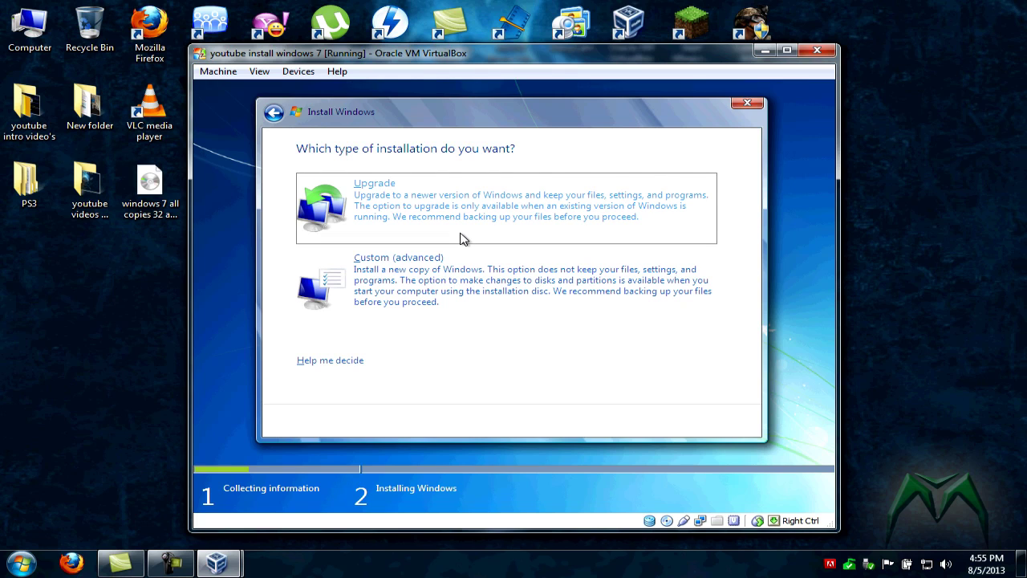
Choose a Custom installation and create a 25600 MB partition on Disk 0, allowing extra system partitions.
{"action": "left_click", "coordinate": [401, 287]}
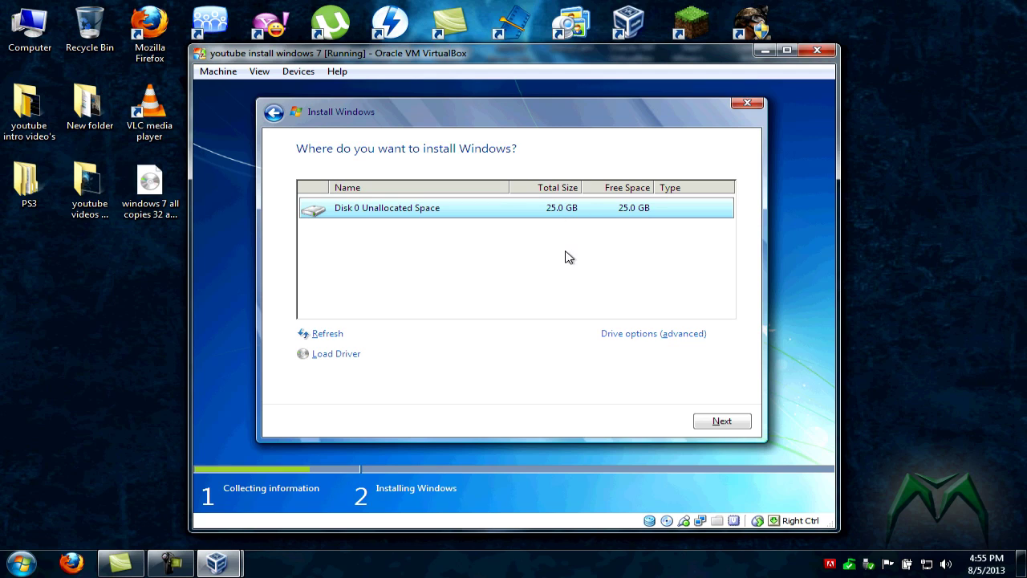
{"action": "left_click", "coordinate": [626, 334]}
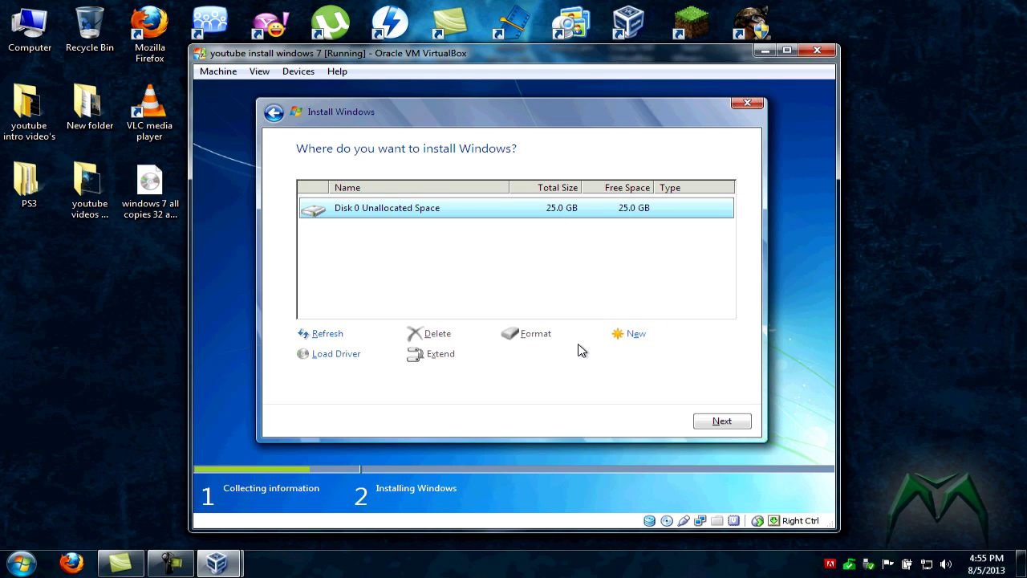
{"action": "left_click", "coordinate": [631, 336]}
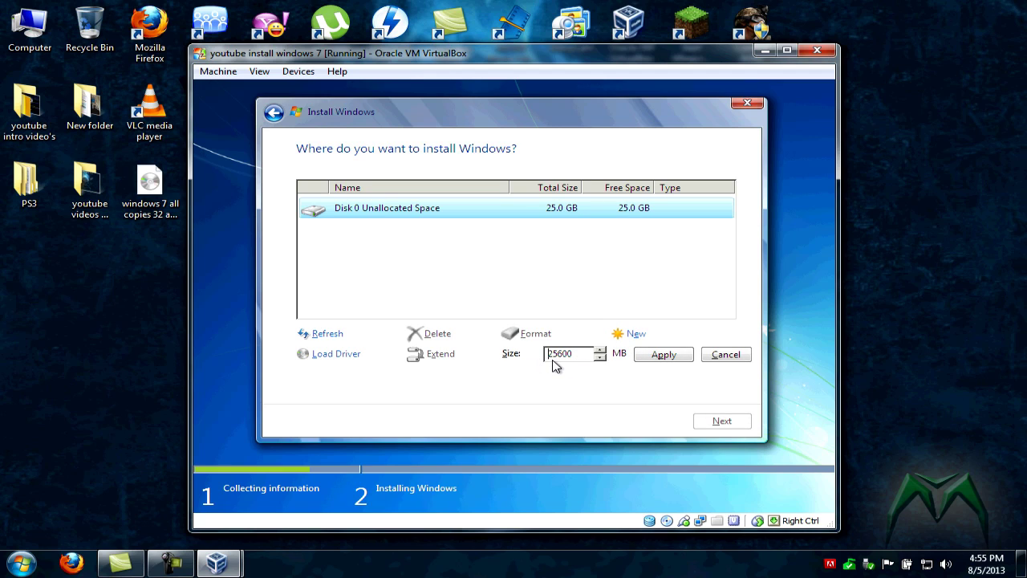
{"action": "left_click", "coordinate": [649, 361]}
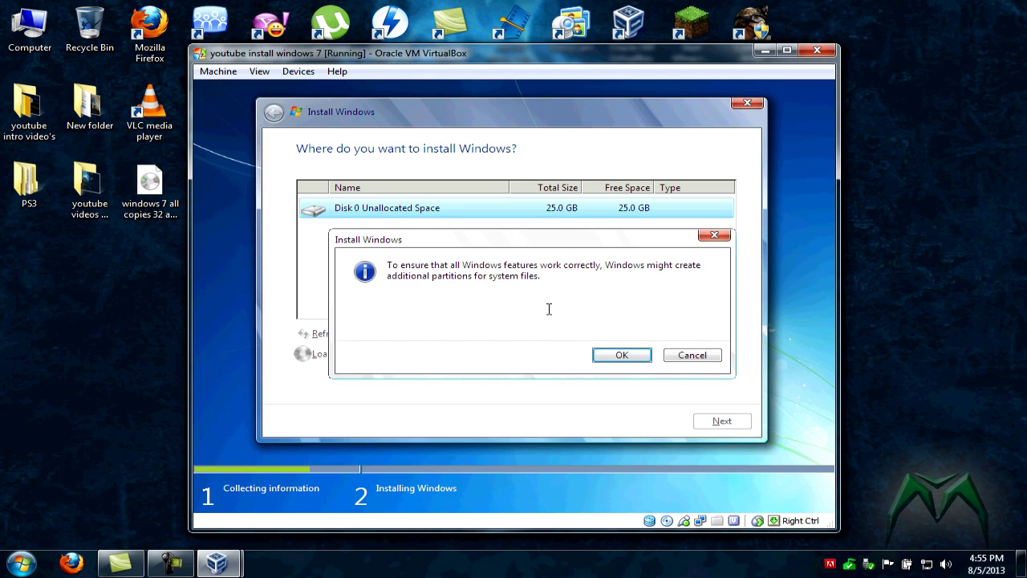
{"action": "left_click", "coordinate": [602, 352]}
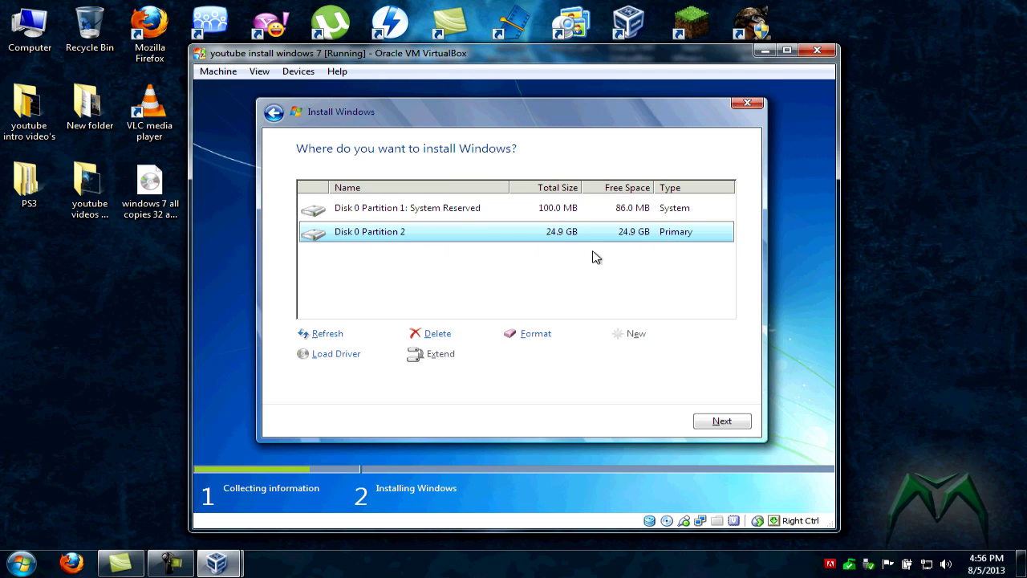
Format the 24.9 GB Disk 0 Partition 2, confirming the data-loss warning.
{"action": "left_click", "coordinate": [531, 335]}
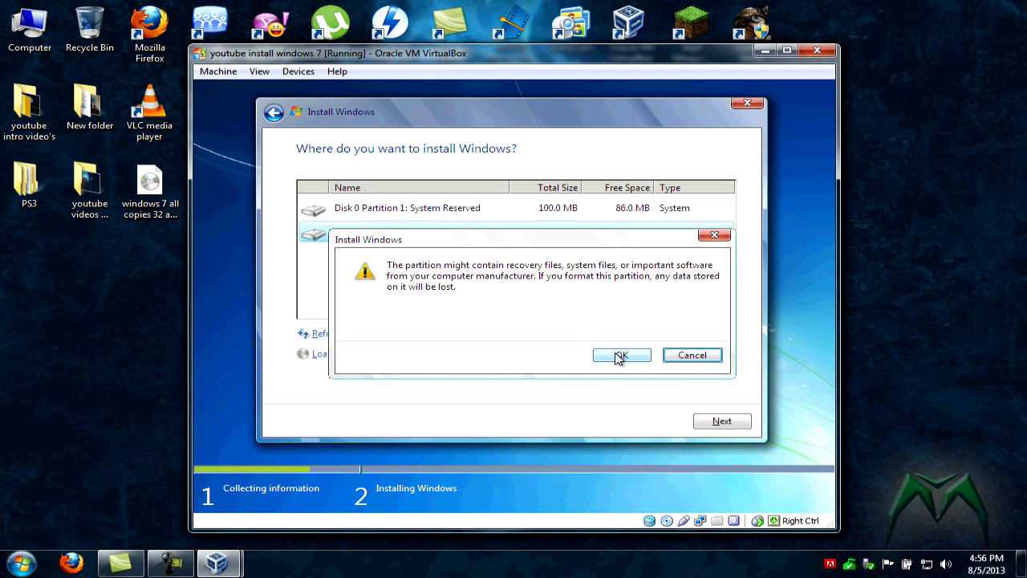
{"action": "left_click", "coordinate": [620, 356]}
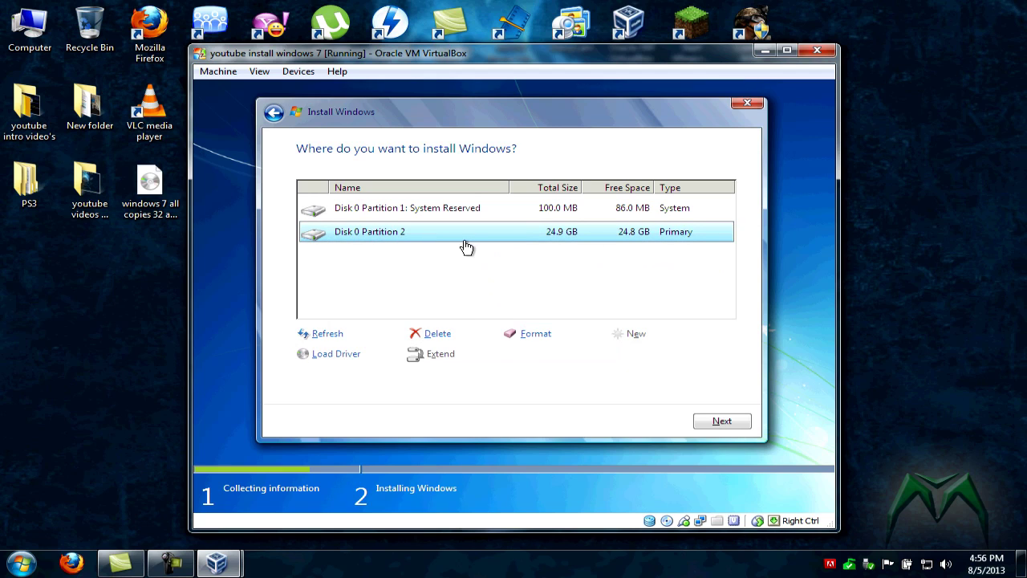
Begin installing Windows 7 onto the formatted Partition 2.
{"action": "left_click", "coordinate": [723, 422]}
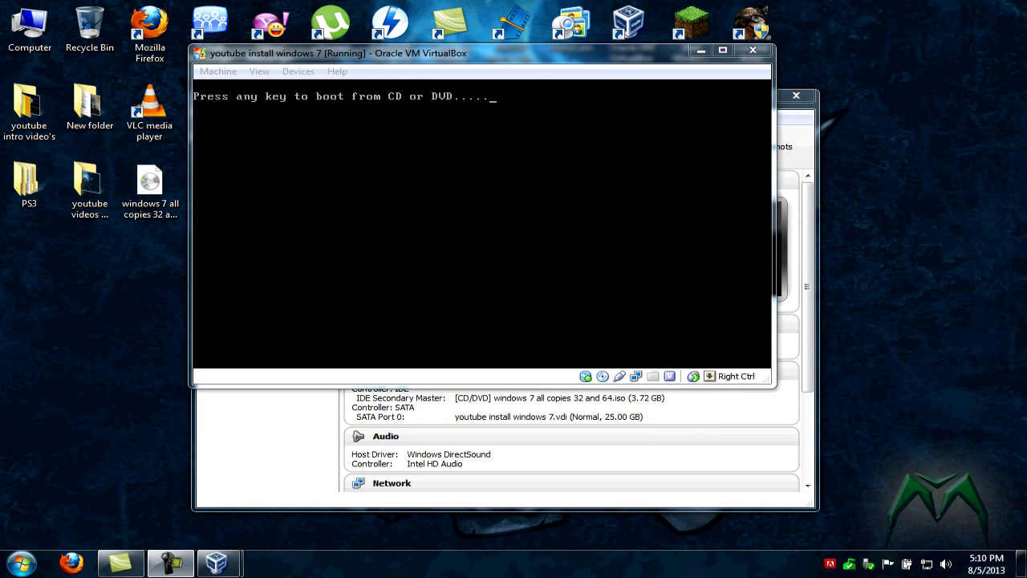
Let the VM reboot from the hard disk, skipping the CD/DVD boot prompt.
{"action": "key", "text": "super+Down"}
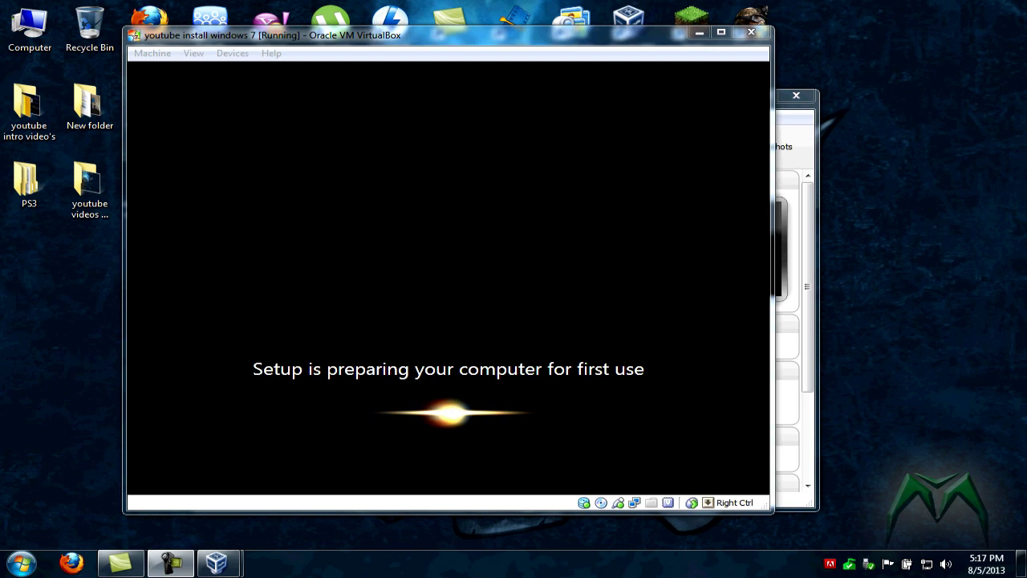
Move the VM window down and right while setup finishes preparing.
{"action": "left_click_drag", "start_coordinate": [481, 35], "coordinate": [535, 56]}
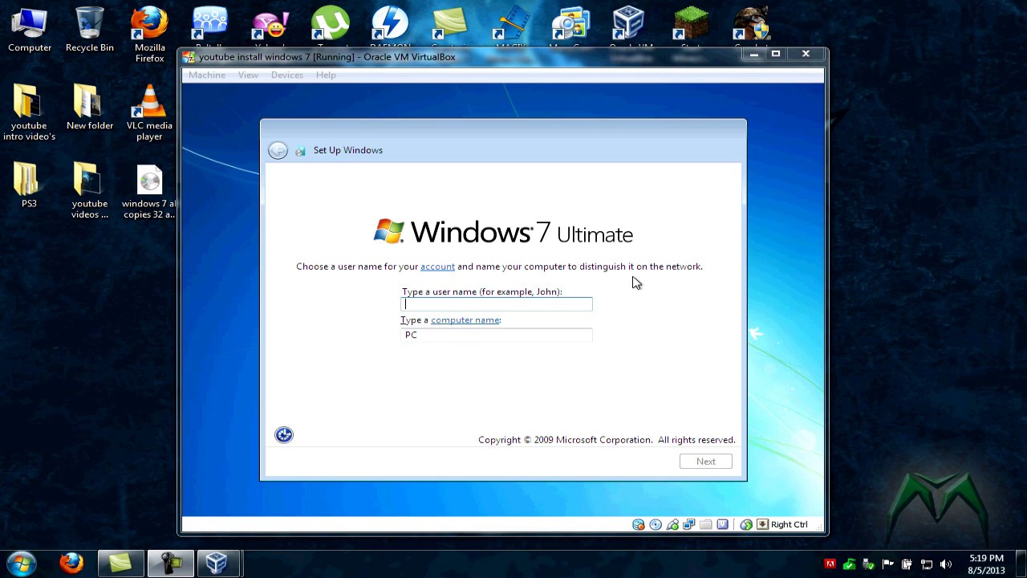
Enter the account user name so the computer name auto-fills with '-PC'.
{"action": "left_click", "coordinate": [454, 306]}
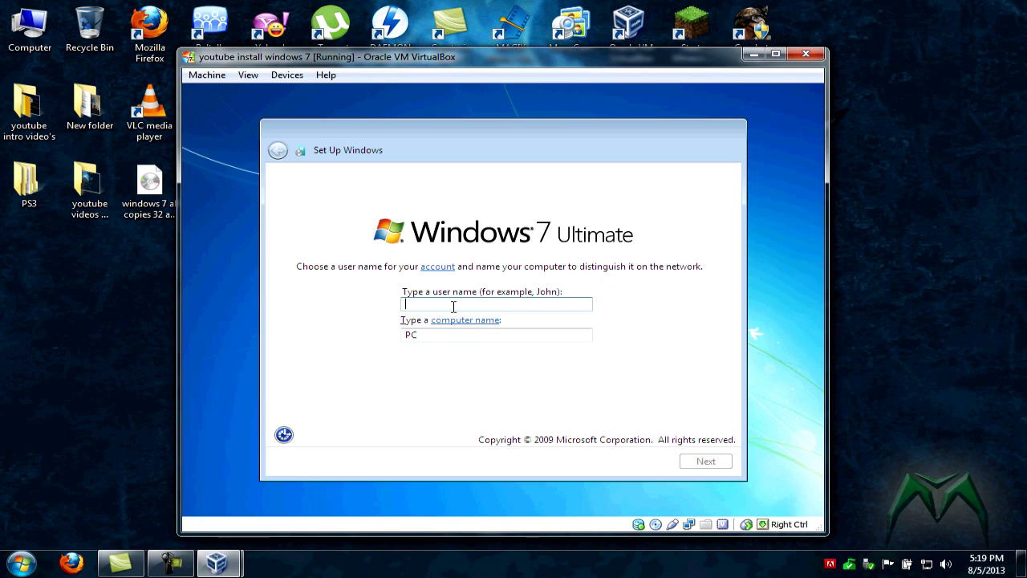
{"action": "type", "text": "Ledb"}
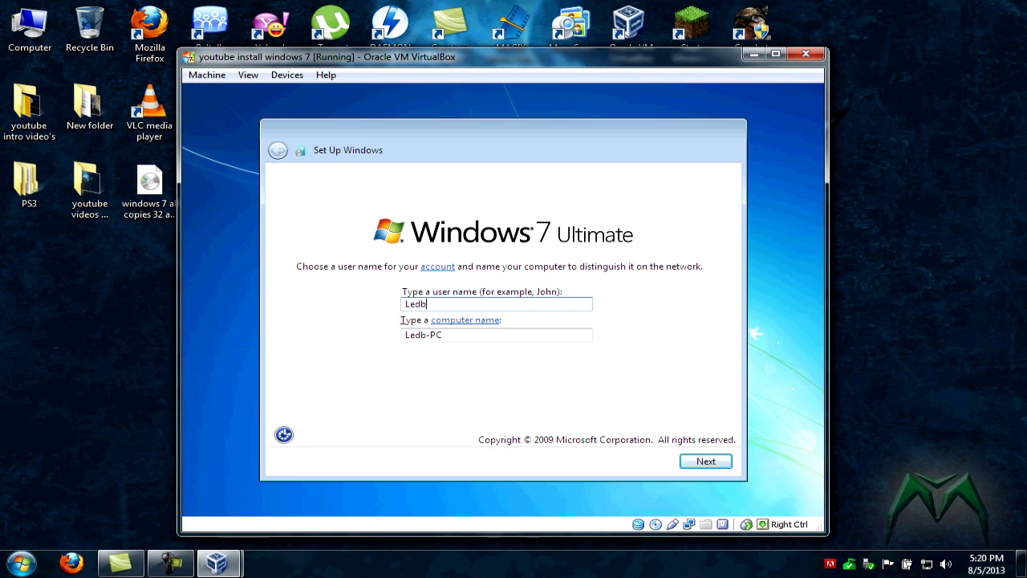
{"action": "type", "text": "etter17p"}
Accept the user name, leave the password blank, and pick 'Use recommended settings'.
{"action": "left_click", "coordinate": [704, 464]}
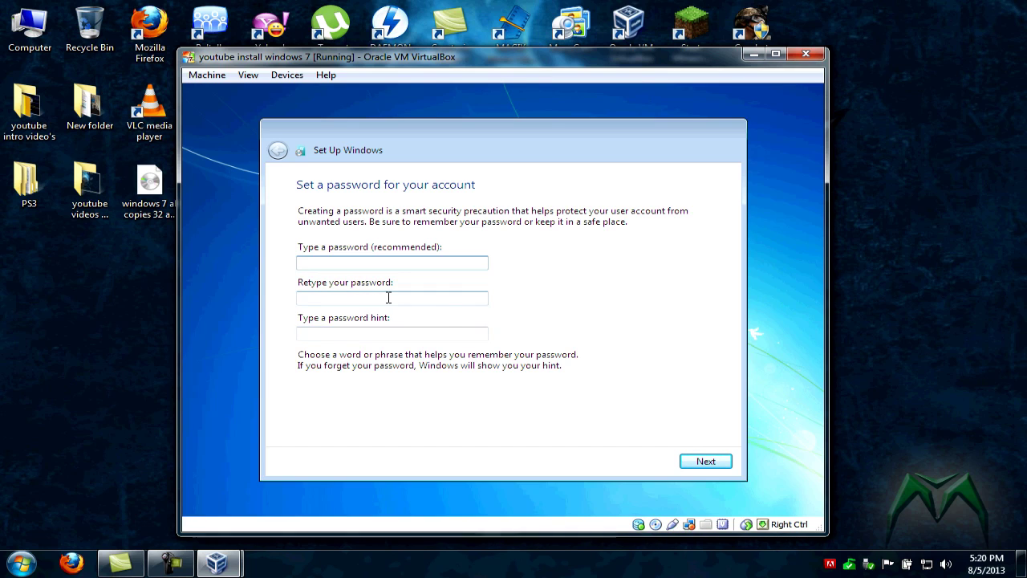
{"action": "left_click", "coordinate": [703, 467]}
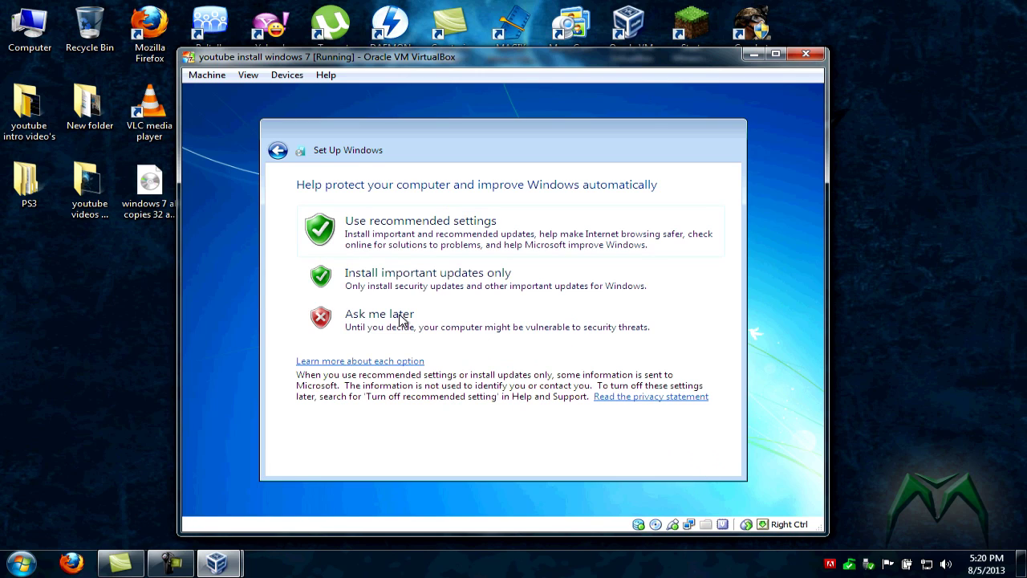
{"action": "left_click", "coordinate": [364, 228]}
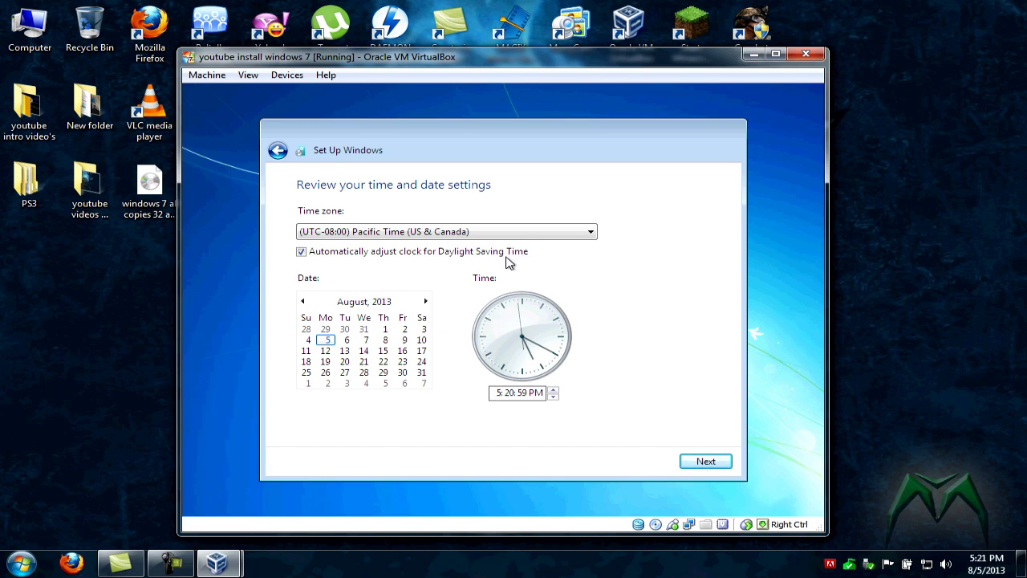
Set the time zone to (UTC-05:00) Eastern Time (US & Canada) and confirm.
{"action": "left_click", "coordinate": [528, 238]}
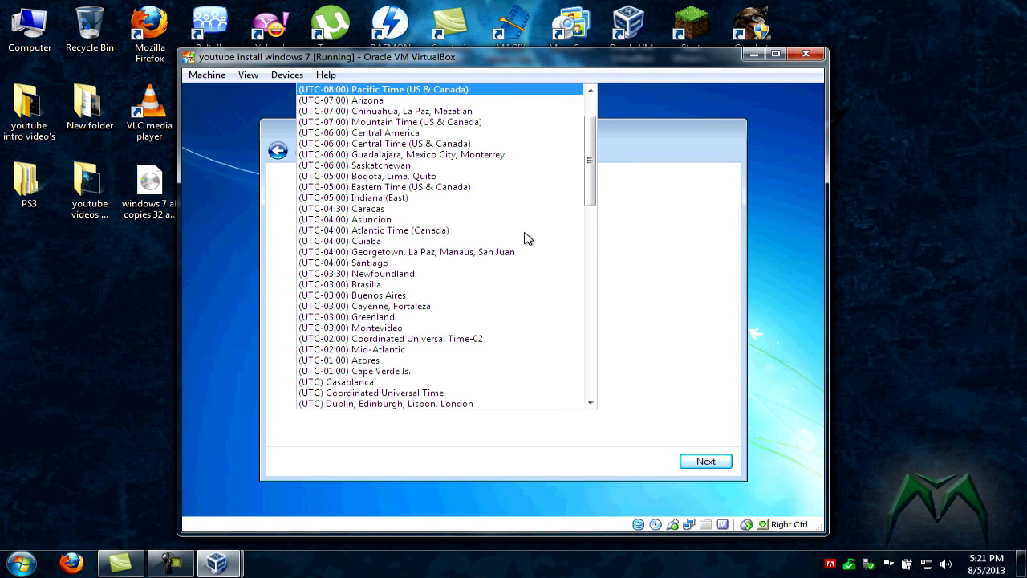
{"action": "left_click", "coordinate": [375, 191]}
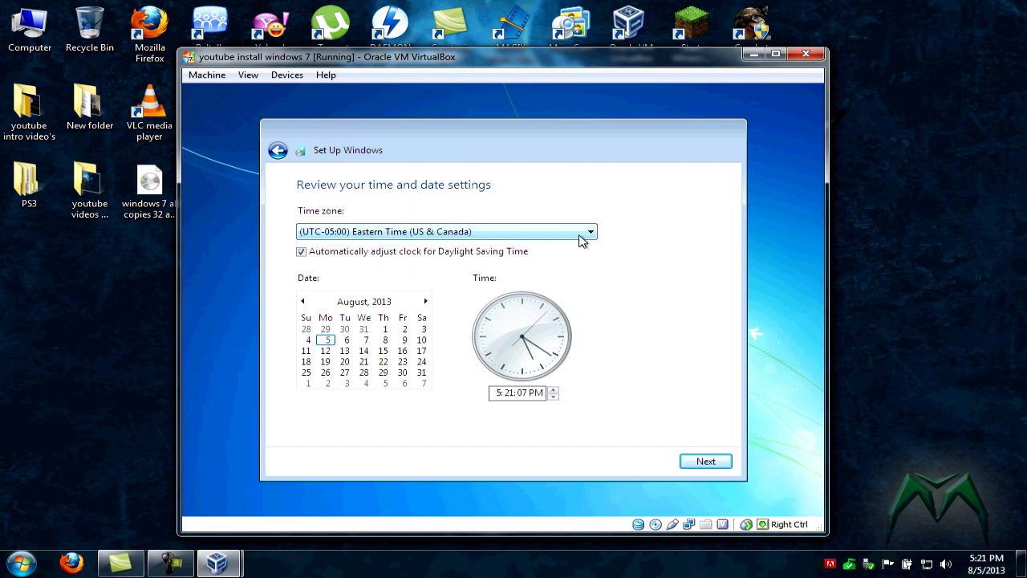
{"action": "left_click", "coordinate": [695, 465]}
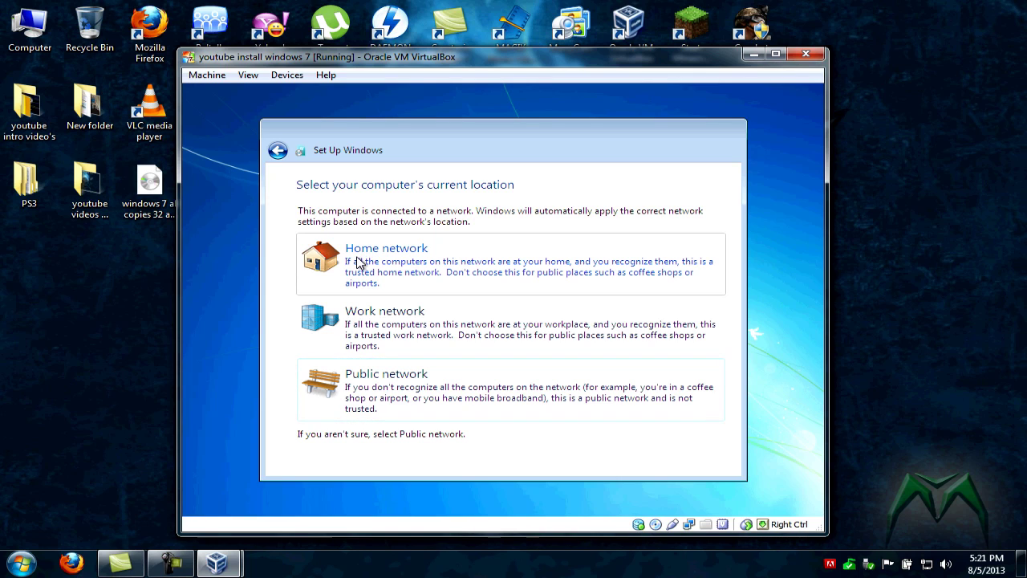
Choose Home network as the VM's network location.
{"action": "left_click", "coordinate": [358, 263]}
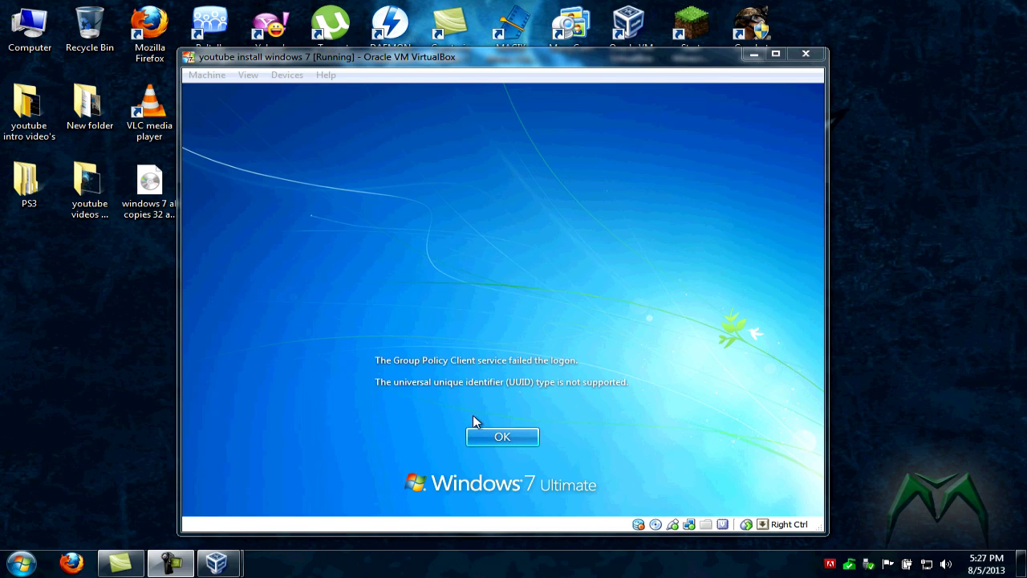
Dismiss the Group Policy Client logon error with OK.
{"action": "left_click", "coordinate": [484, 435]}
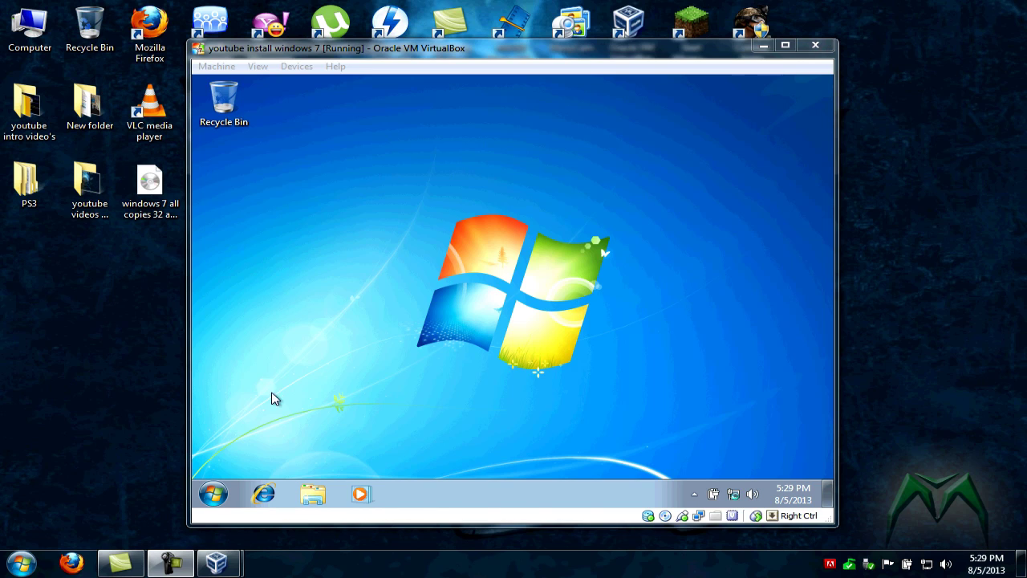
Open the guest Control Panel's System and Security page from the Start menu.
{"action": "left_click", "coordinate": [207, 493]}
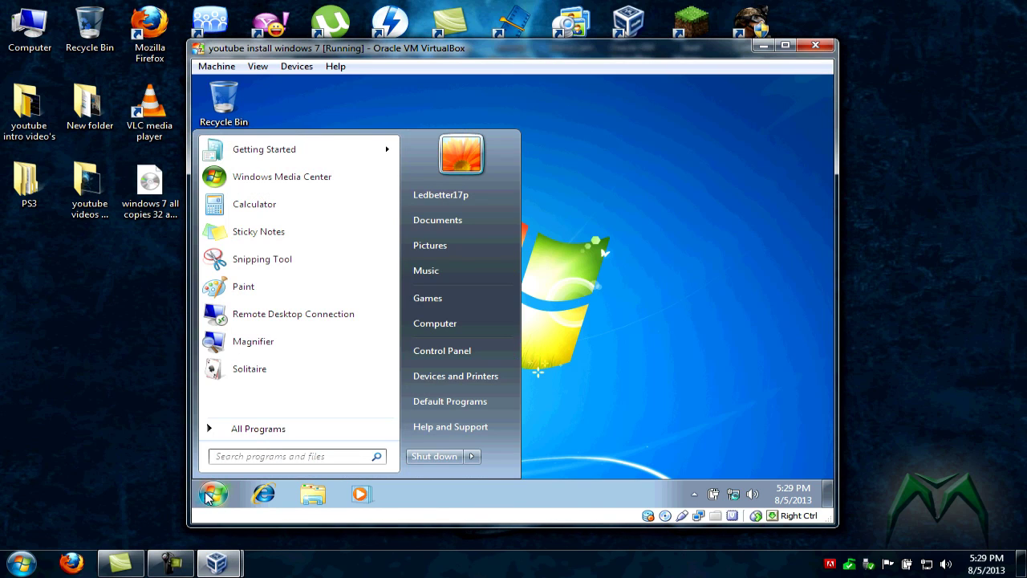
{"action": "left_click", "coordinate": [428, 356]}
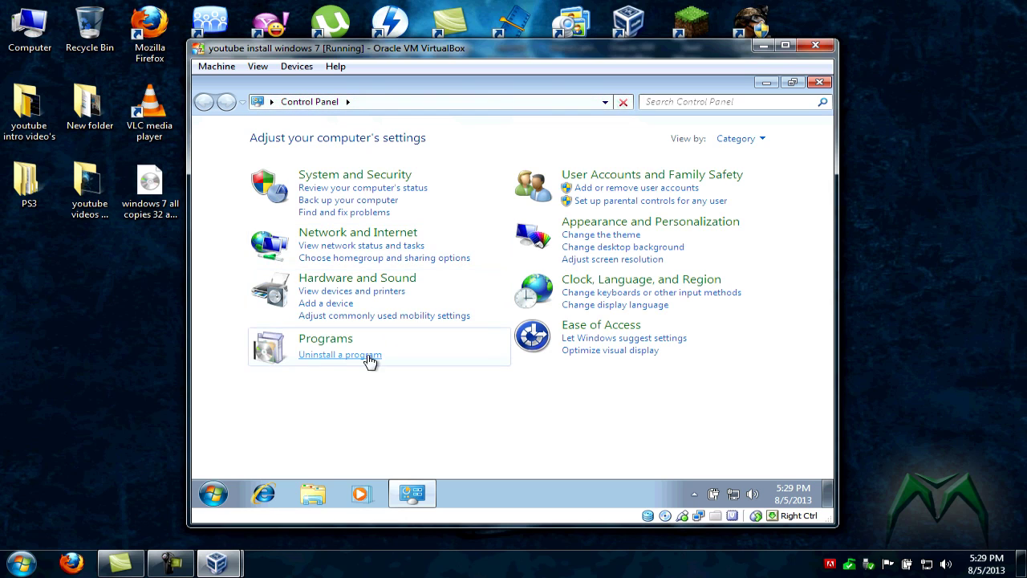
{"action": "left_click", "coordinate": [355, 181]}
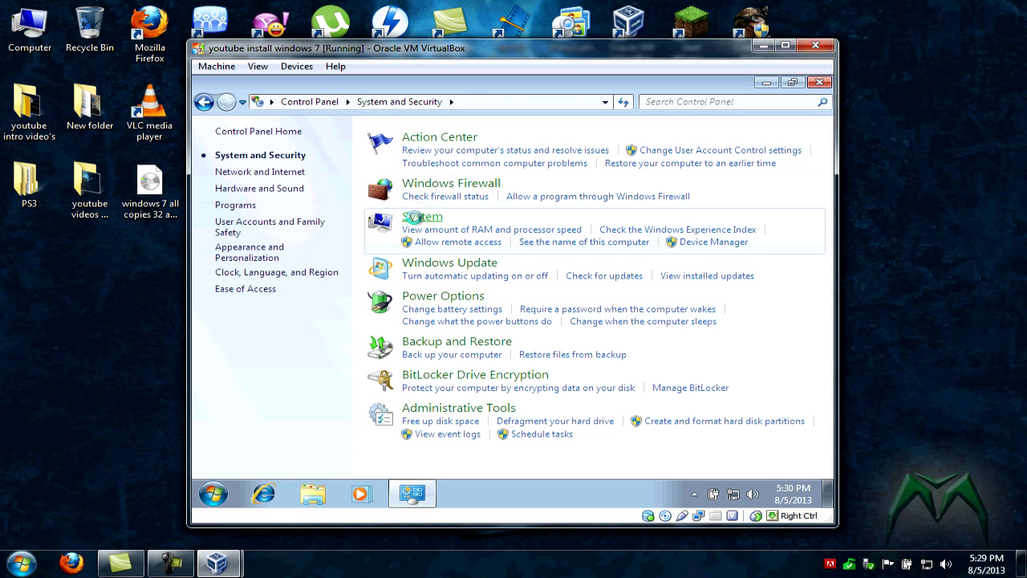
Open the System page and scroll down to confirm 'Windows is activated'.
{"action": "left_click", "coordinate": [416, 221]}
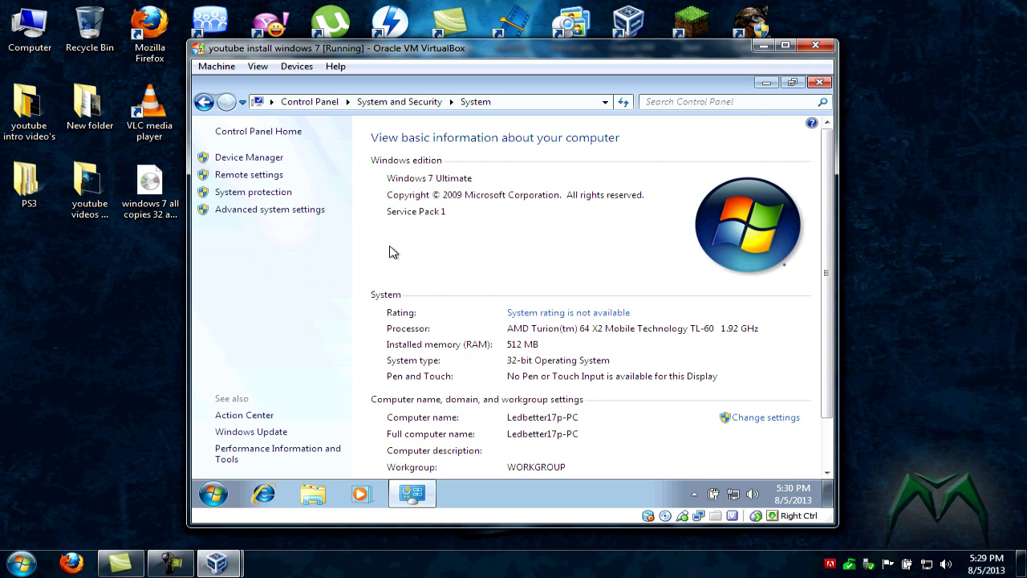
{"action": "scroll", "coordinate": [391, 253], "scroll_direction": "down", "scroll_amount": 1}
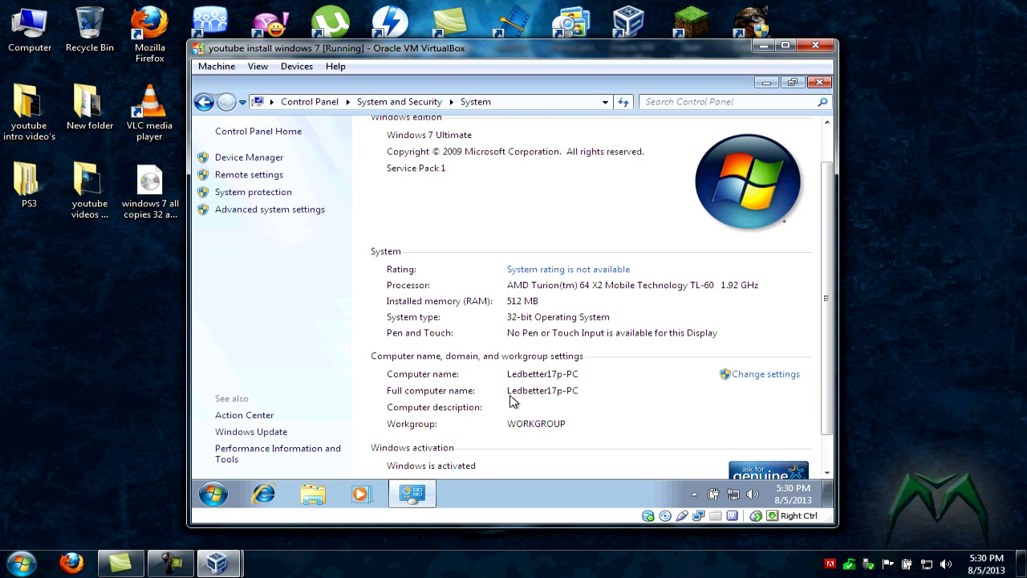
{"action": "scroll", "coordinate": [513, 399], "scroll_direction": "up", "scroll_amount": 2}
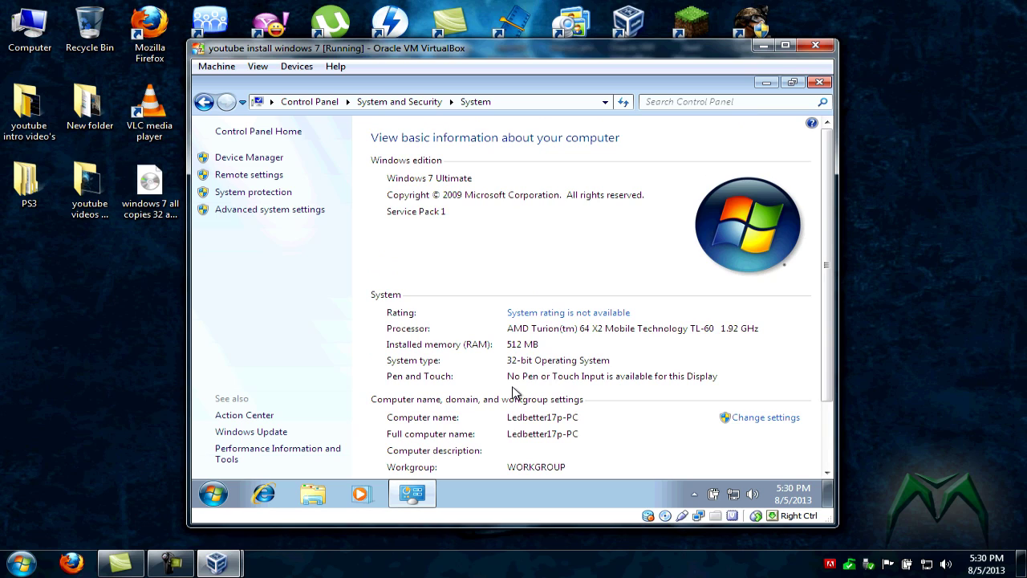
Close the Control Panel System window in the Windows 7 guest, returning to the desktop.
{"action": "left_click", "coordinate": [819, 83]}
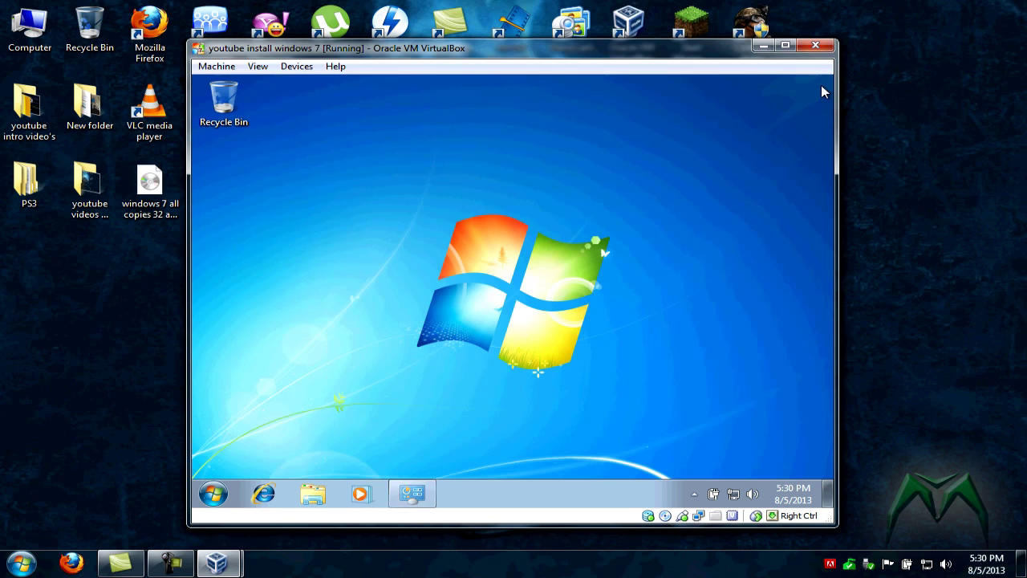